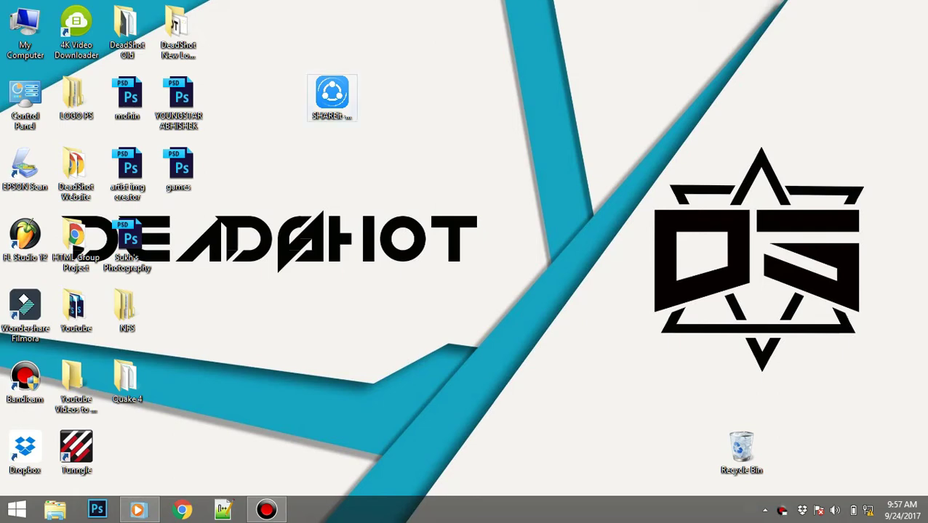
Install SHAREit on the first PC from its setup file and pin the shortcut to the taskbar.
left_click(332, 95)
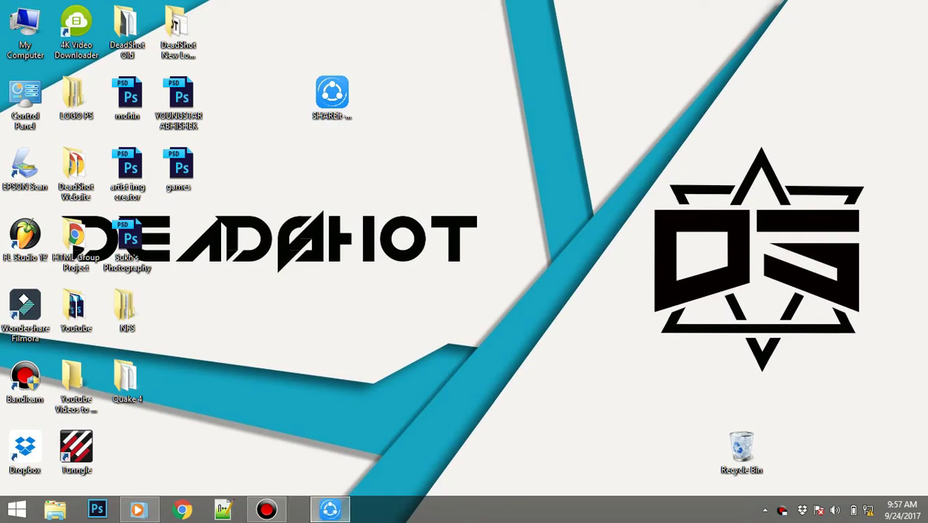
left_click(542, 362)
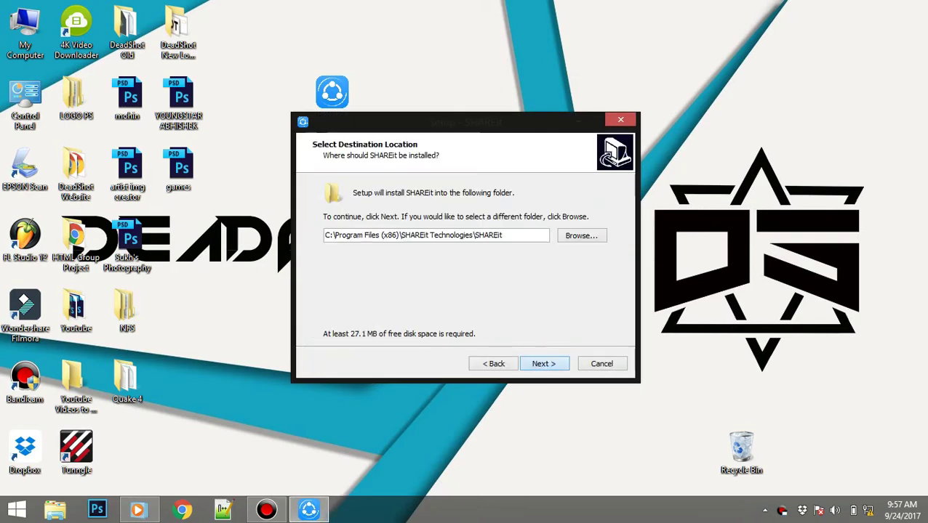
key("Return")
key("Return")
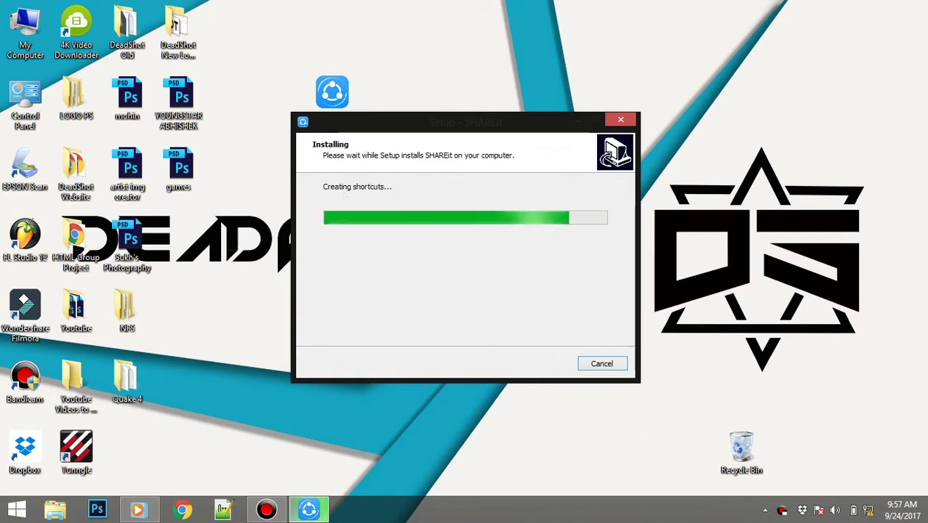
right_click(128, 451)
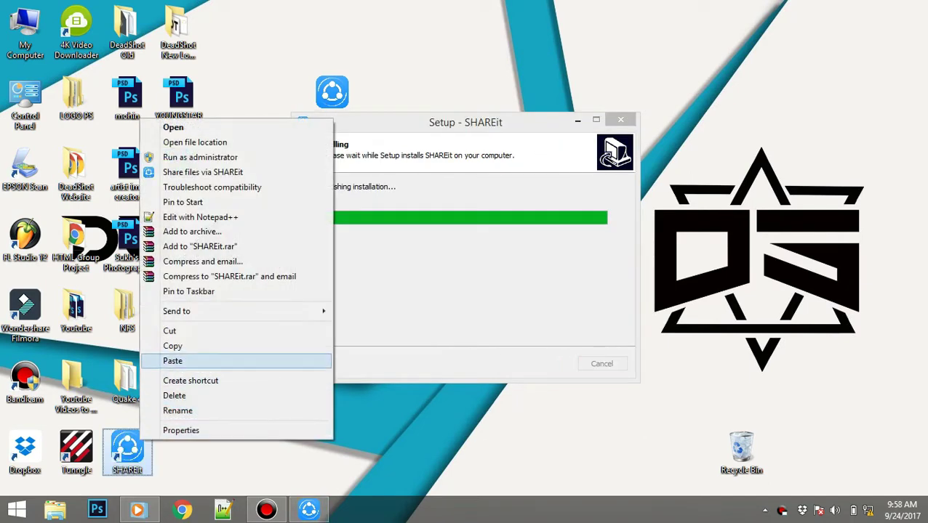
left_click(189, 291)
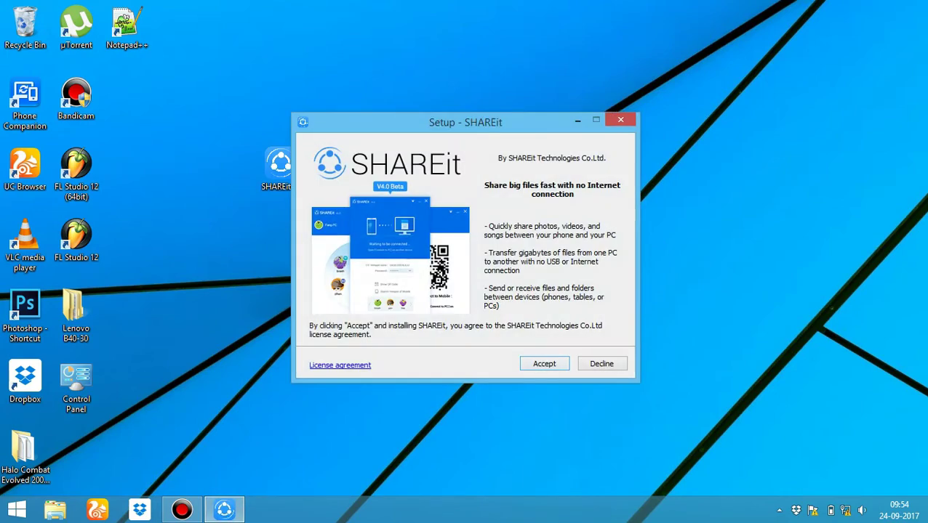
Accept the license, let setup close running apps, and finish the second PC's SHAREit install.
key("Return")
key("Return")
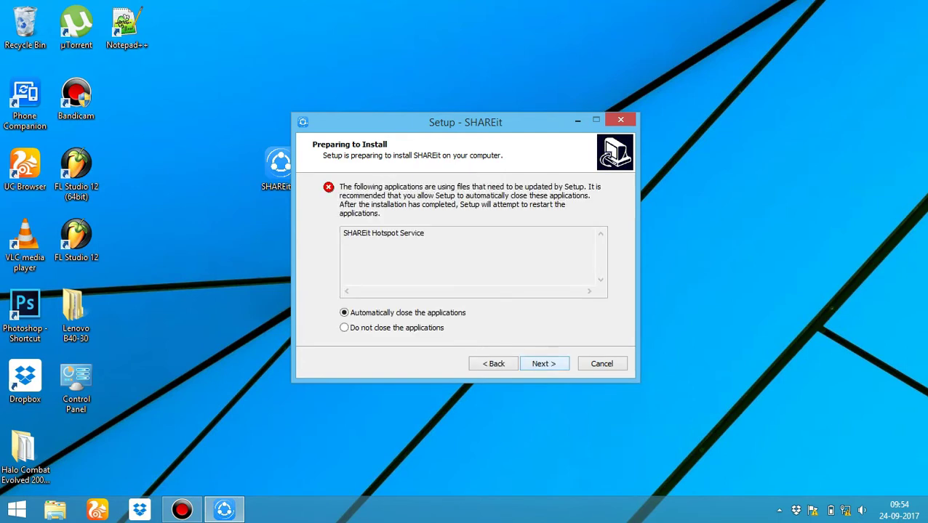
key("Return")
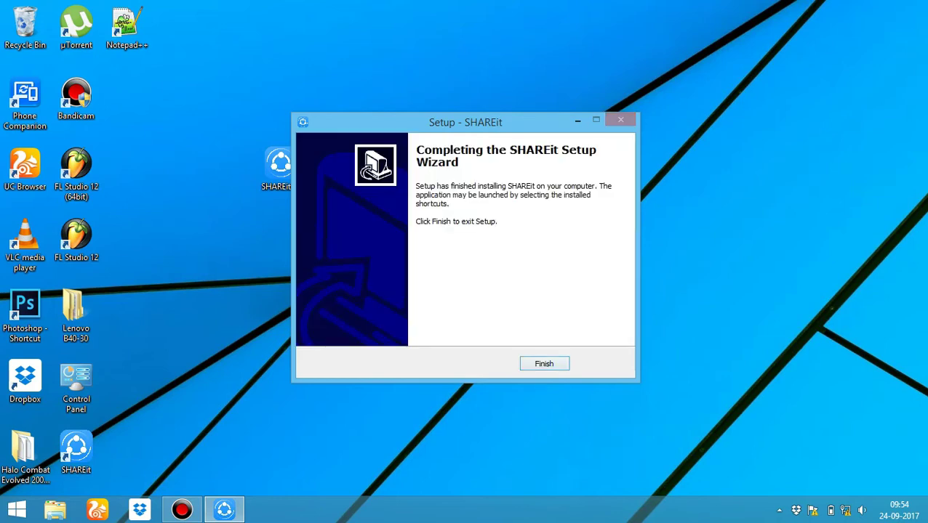
key("Return")
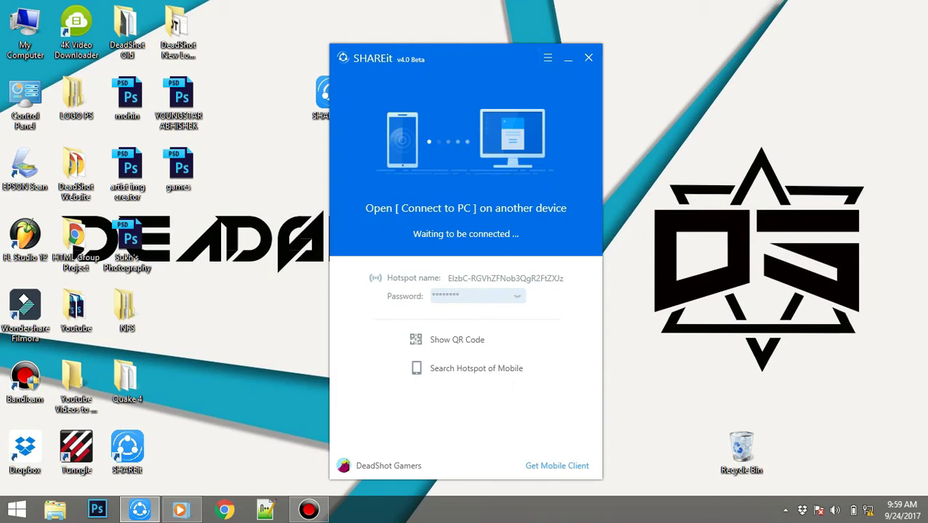
left_click(547, 58)
left_click(547, 57)
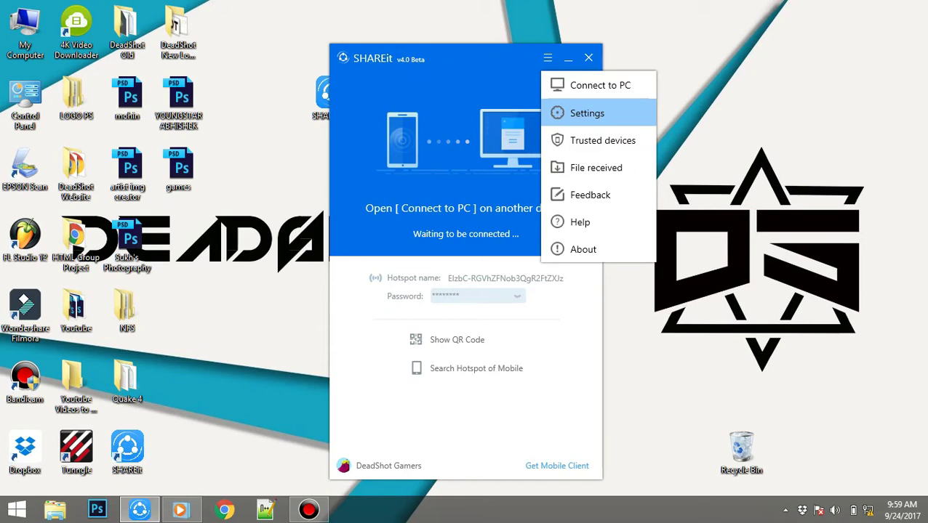
left_click(586, 112)
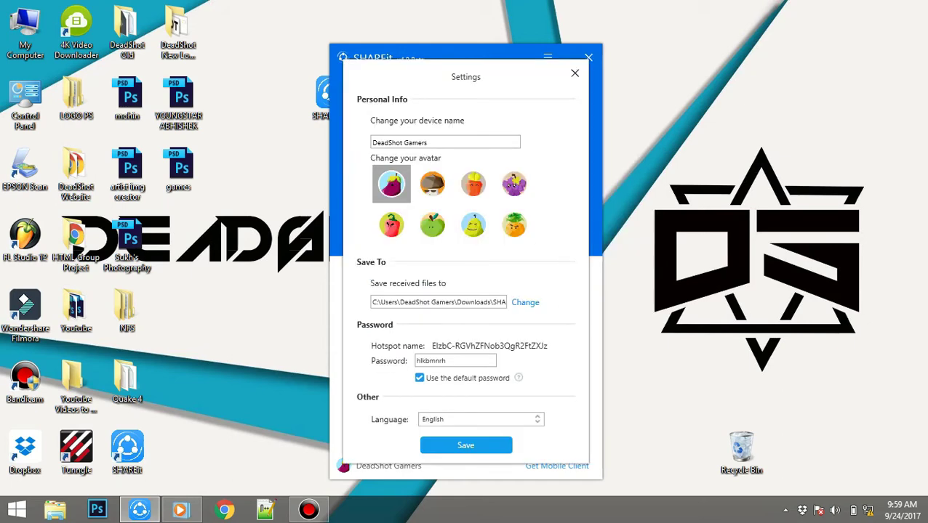
double_click(436, 360)
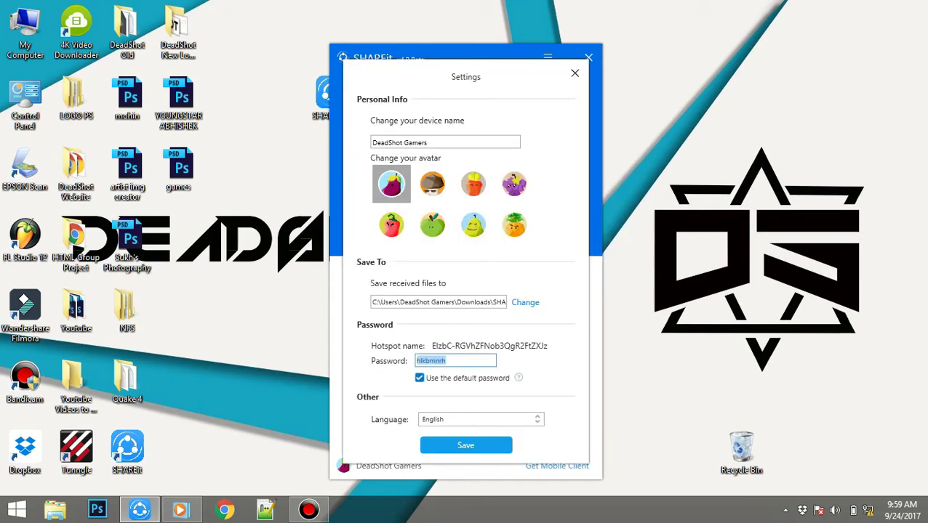
key("Right")
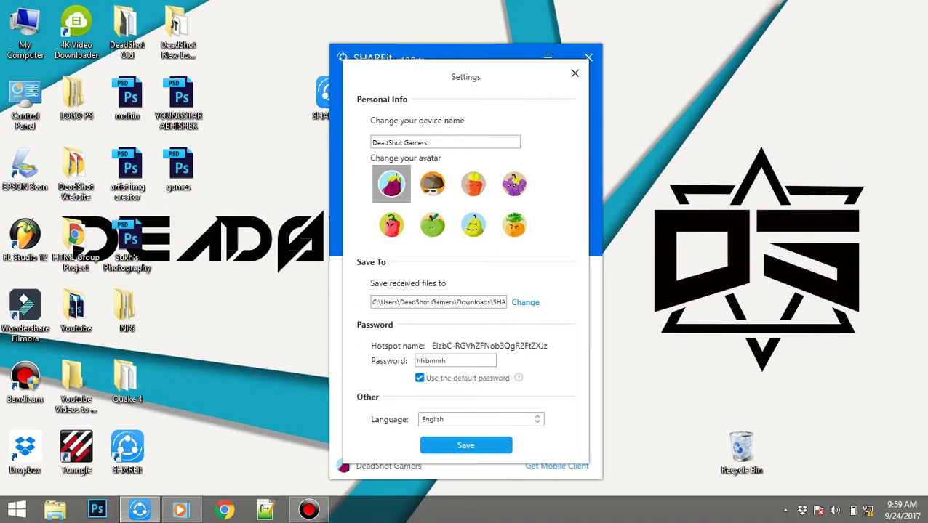
key("ctrl+a")
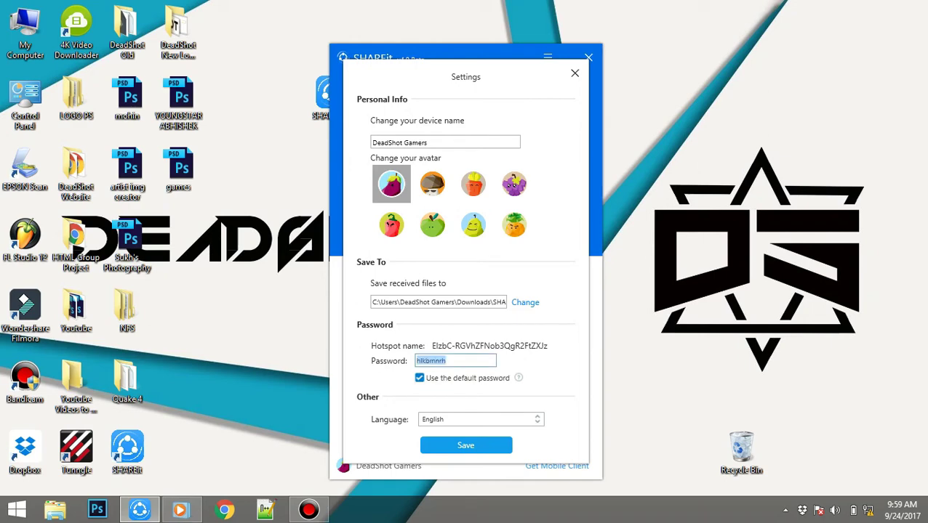
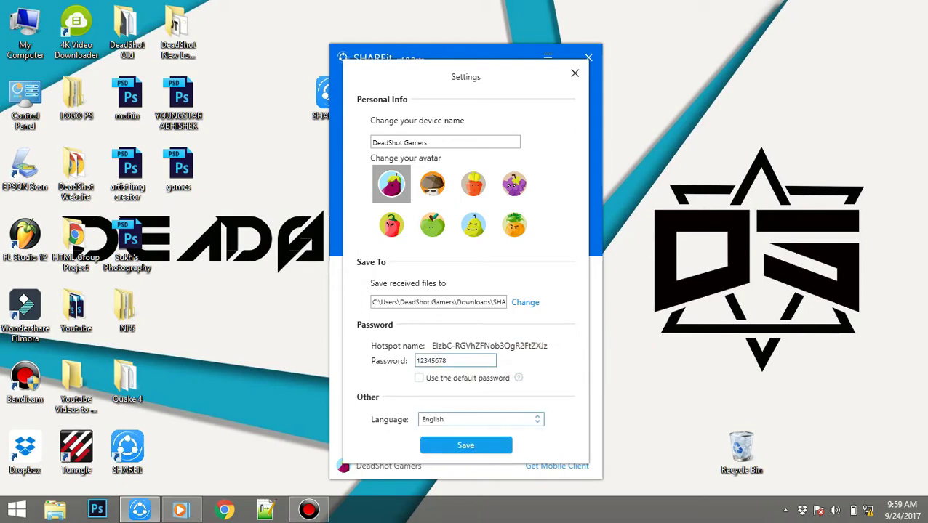
left_click(465, 445)
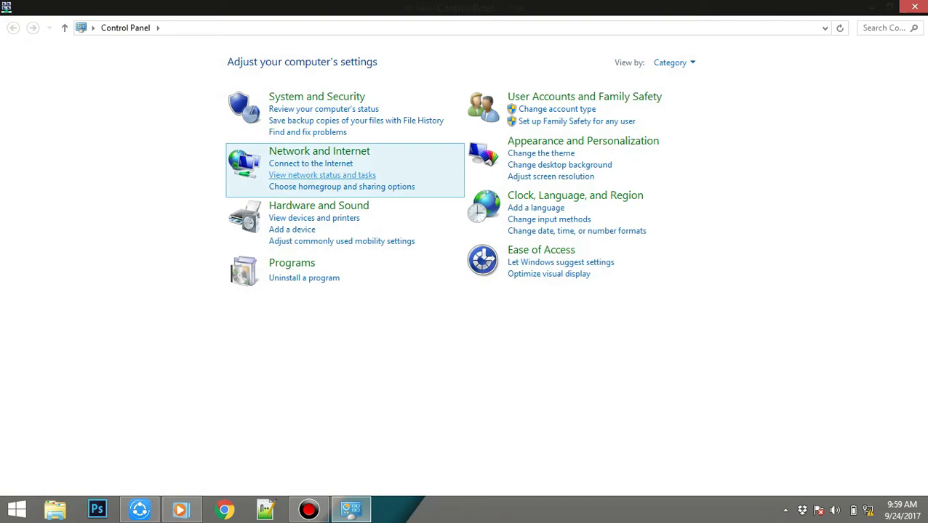
Give the first PC's Ethernet IPv4 a static address 192.168.0.64 with mask 255.255.255.0.
left_click(322, 175)
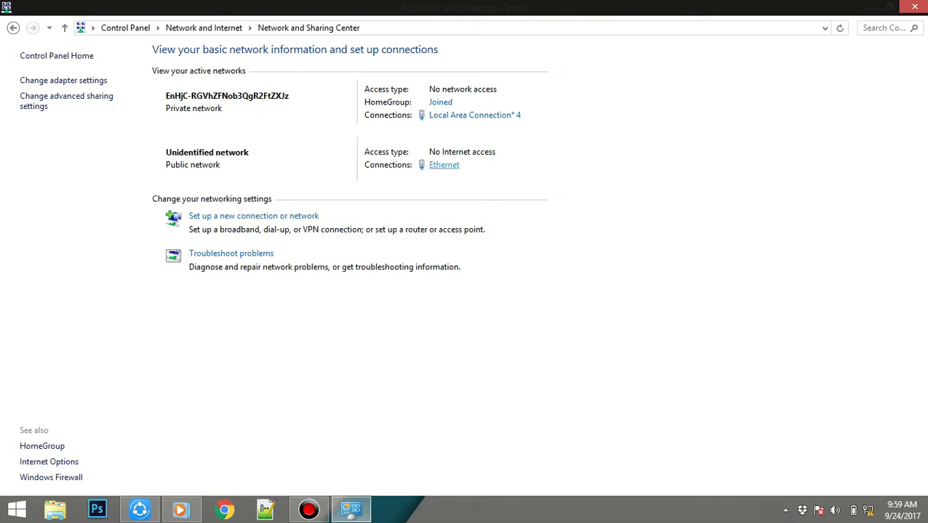
left_click(444, 165)
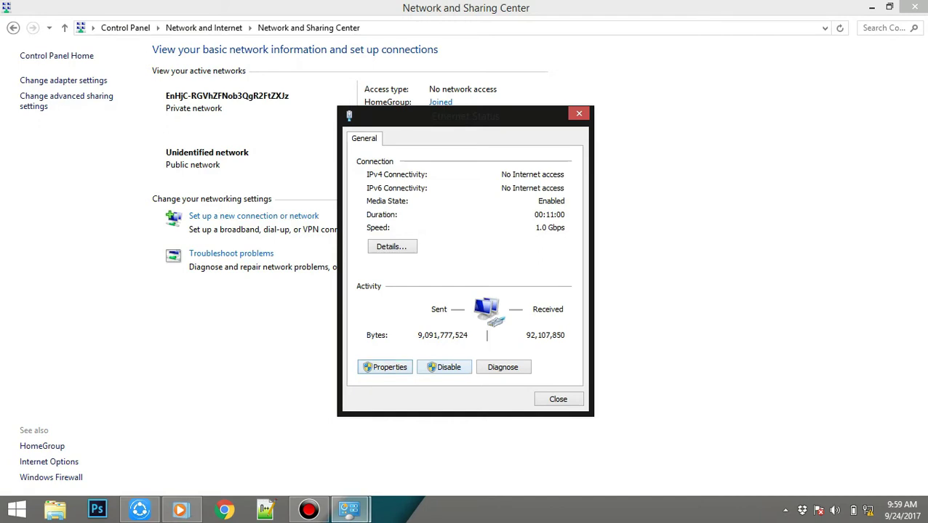
left_click(385, 368)
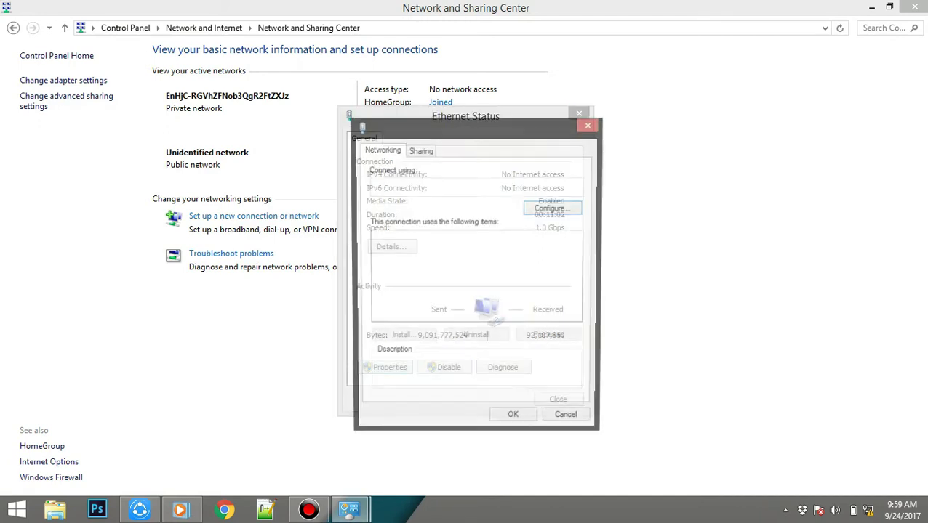
scroll(473, 283, "down", 1)
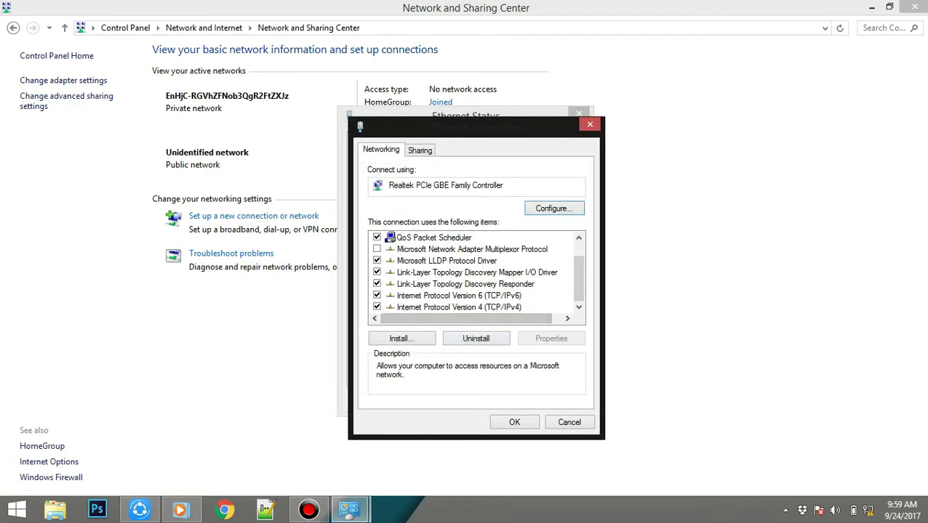
left_click(465, 308)
left_click(550, 339)
key("alt+s")
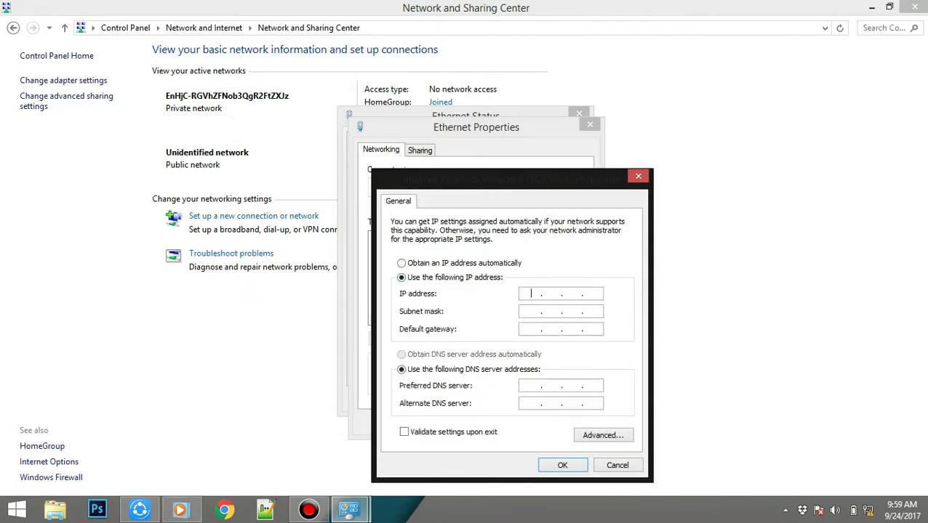
type("192.1")
type("68.0.")
type("64")
key("Tab")
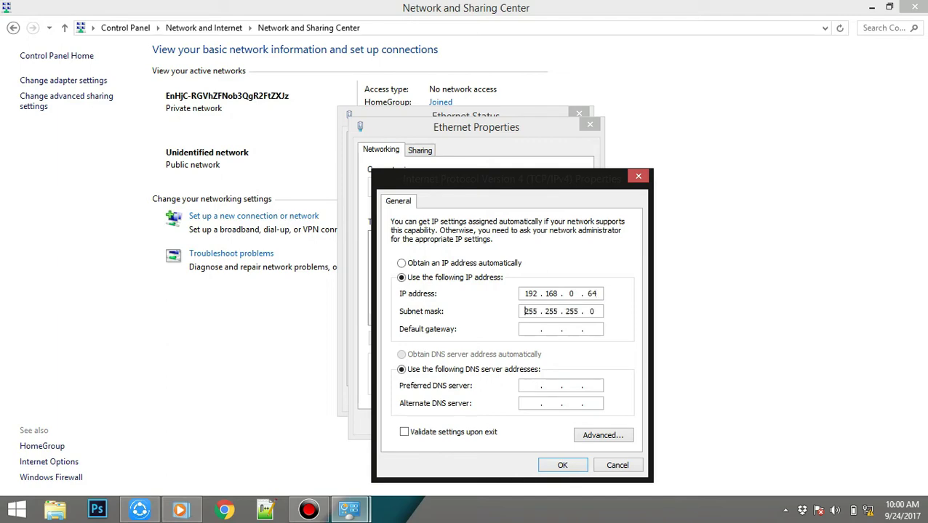
key("Return")
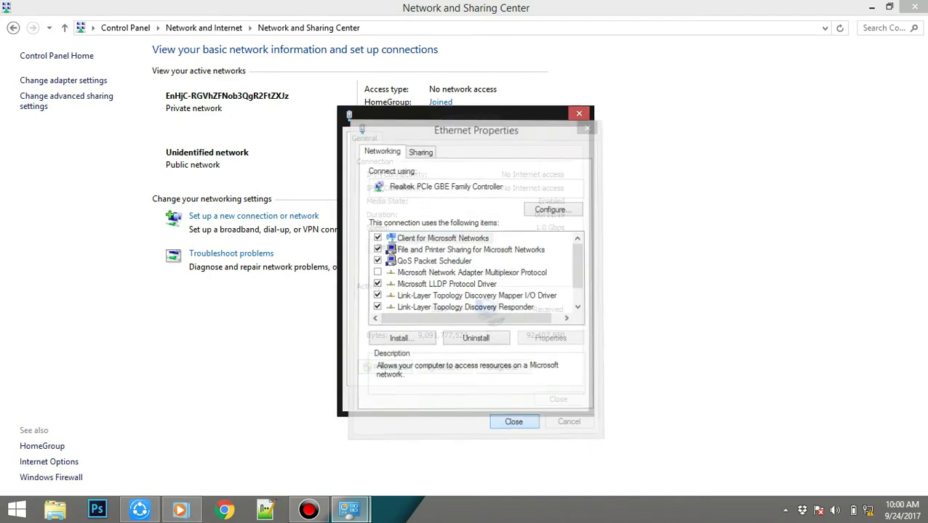
key("Return")
key("Return")
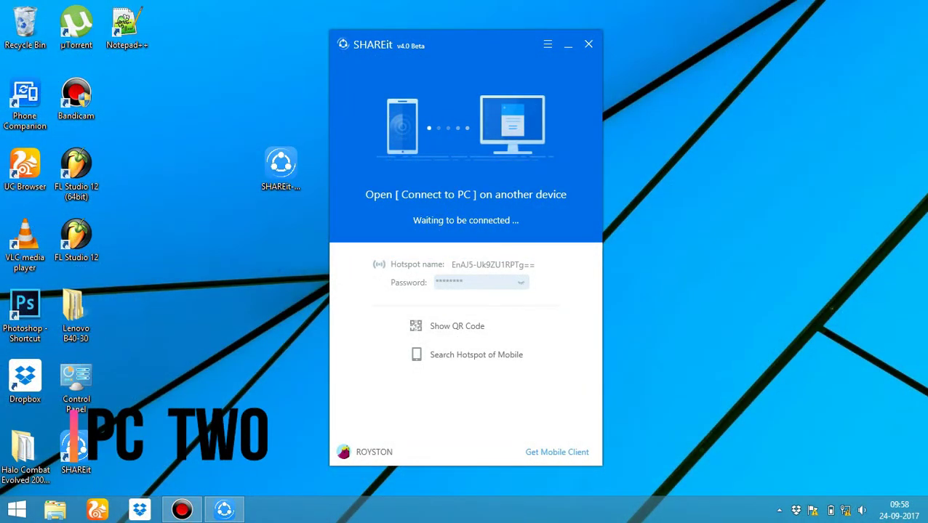
Open the Ethernet adapter's IPv4 properties from Control Panel on the second PC.
double_click(77, 384)
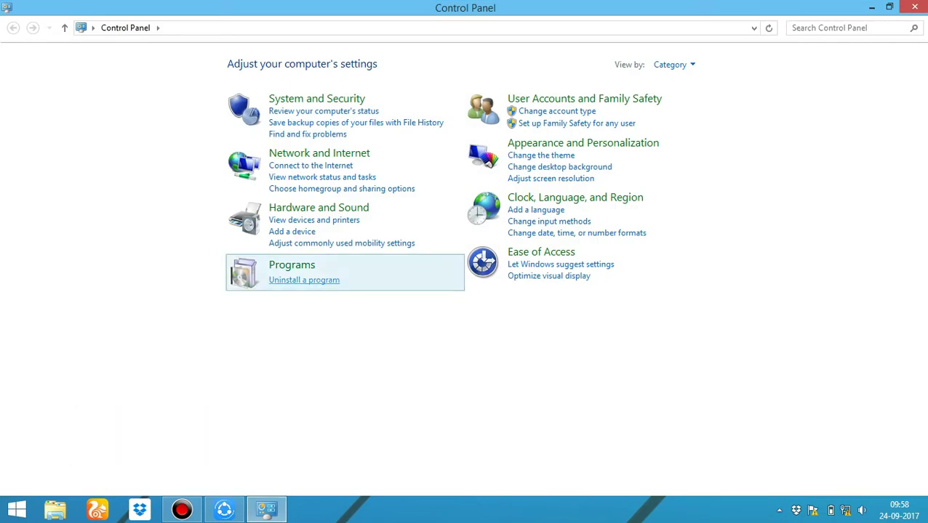
left_click(322, 177)
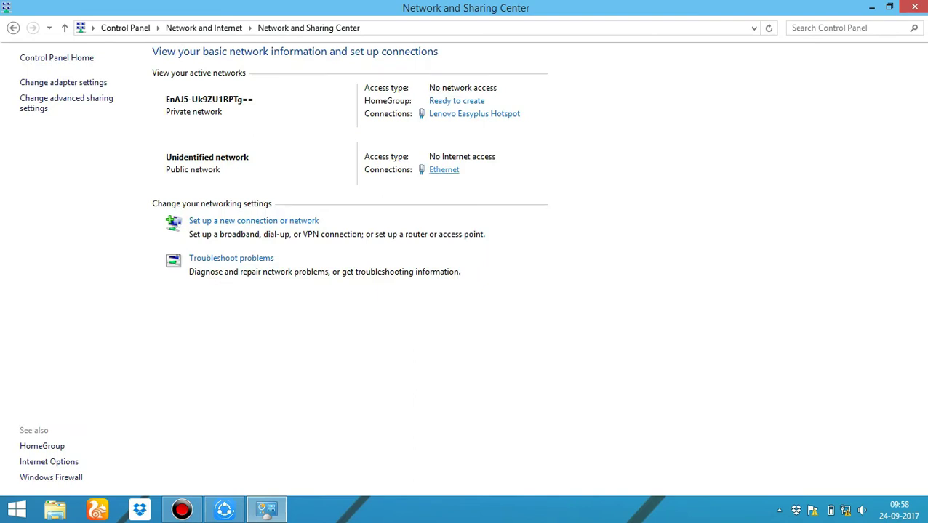
left_click(443, 169)
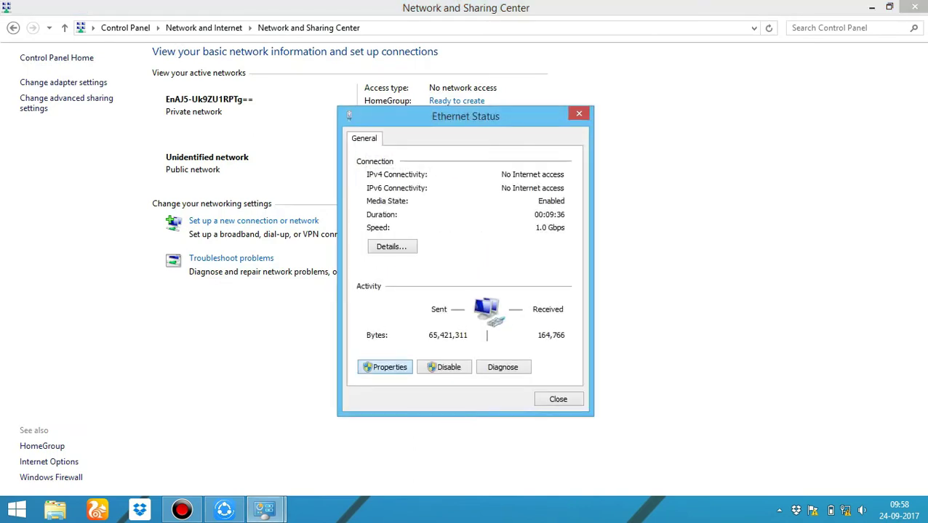
left_click(388, 367)
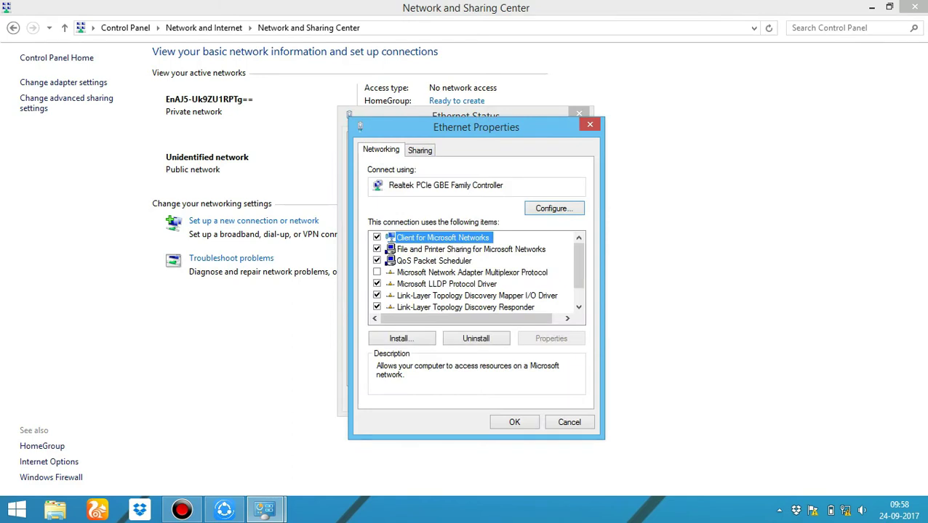
scroll(391, 239, "down", 1)
key("i")
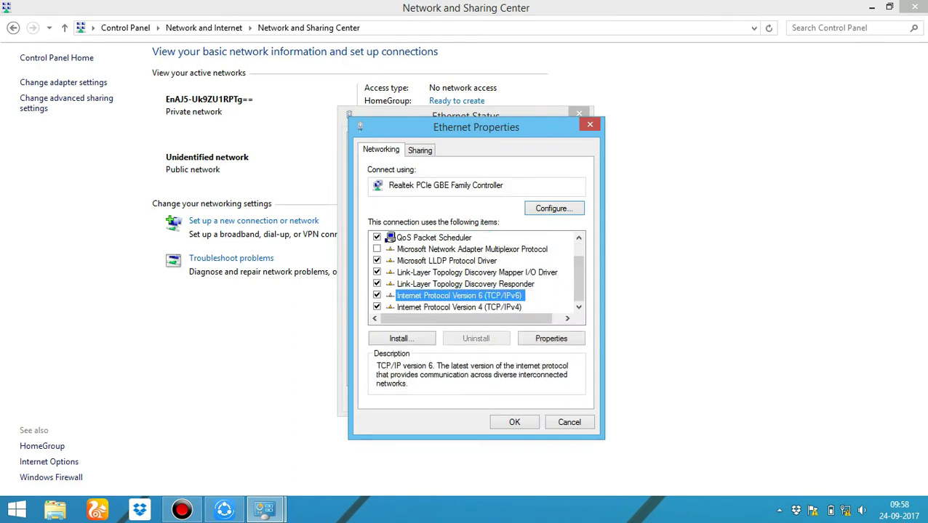
key("Down")
key("alt+r")
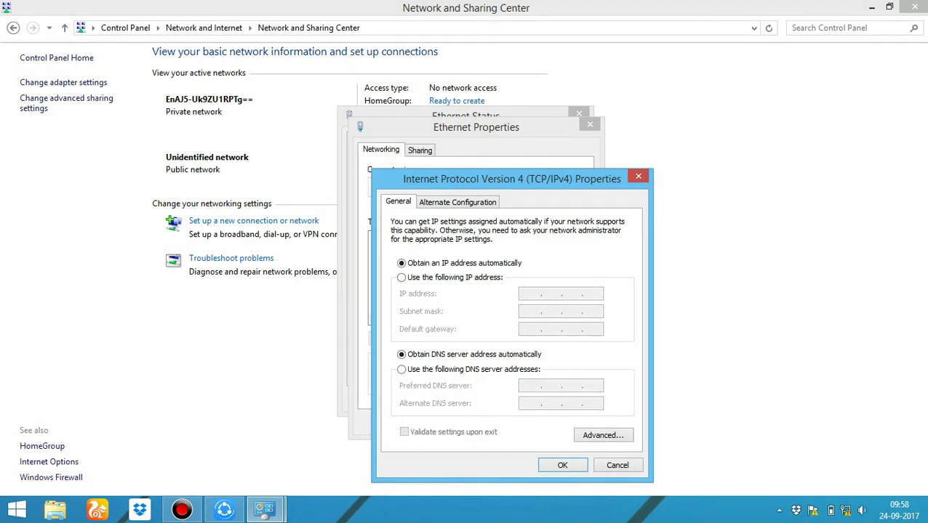
Set static IP 192.168.0.91 with mask 255.255.255.0 and close the network windows.
key("alt+s")
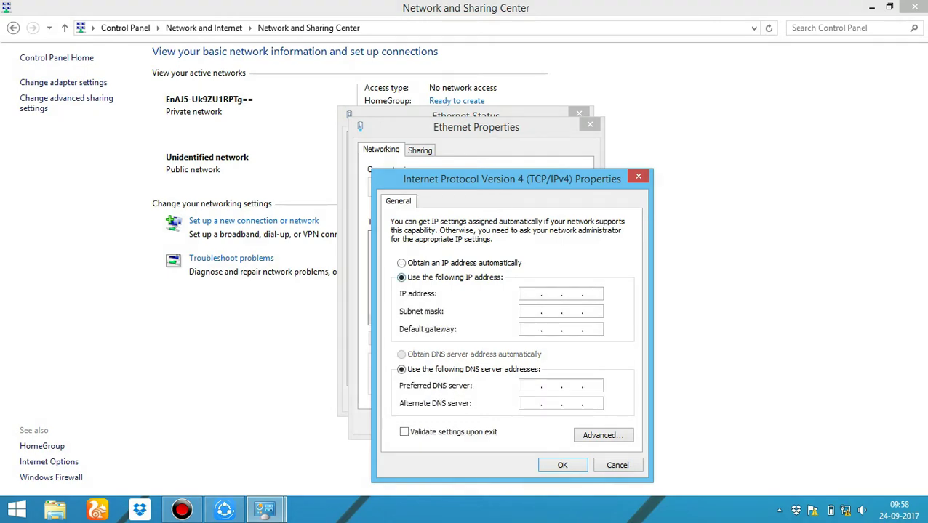
type("192 . 168 . ")
type("0 . 91")
key("Tab")
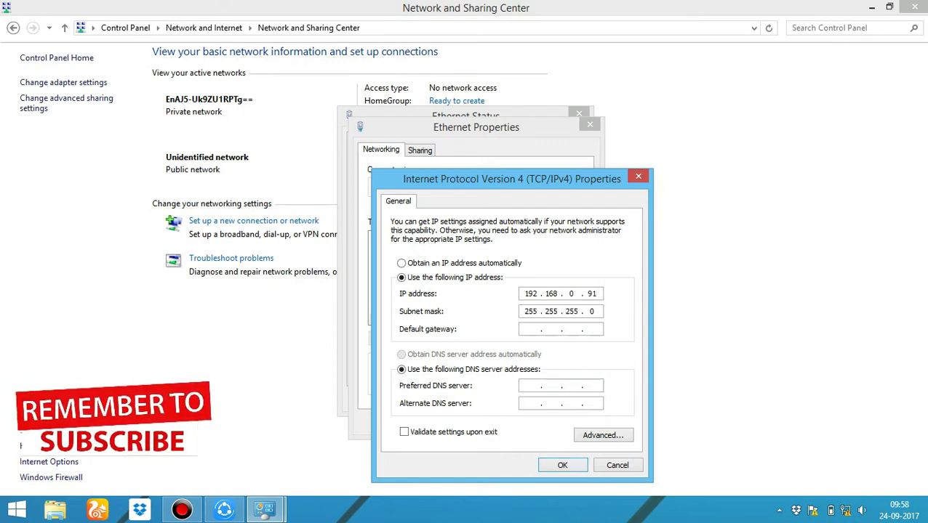
key("Return")
key("Return")
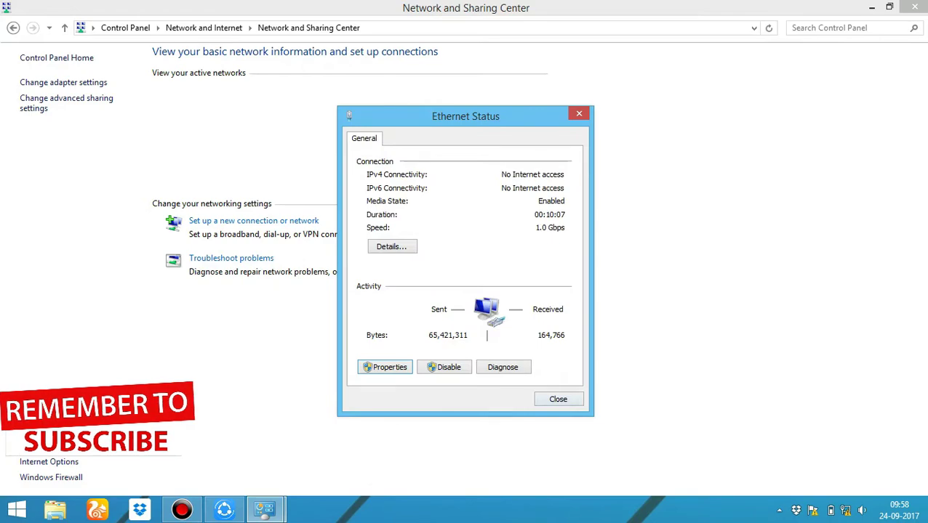
key("Return")
left_click(915, 7)
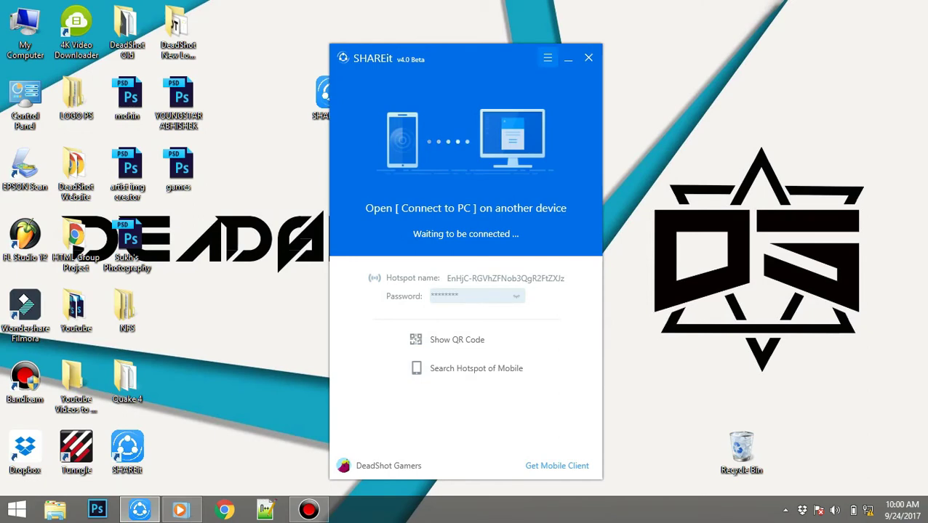
Connect to the found PC, then trust and accept the request on the other PC.
left_click(547, 58)
left_click(600, 85)
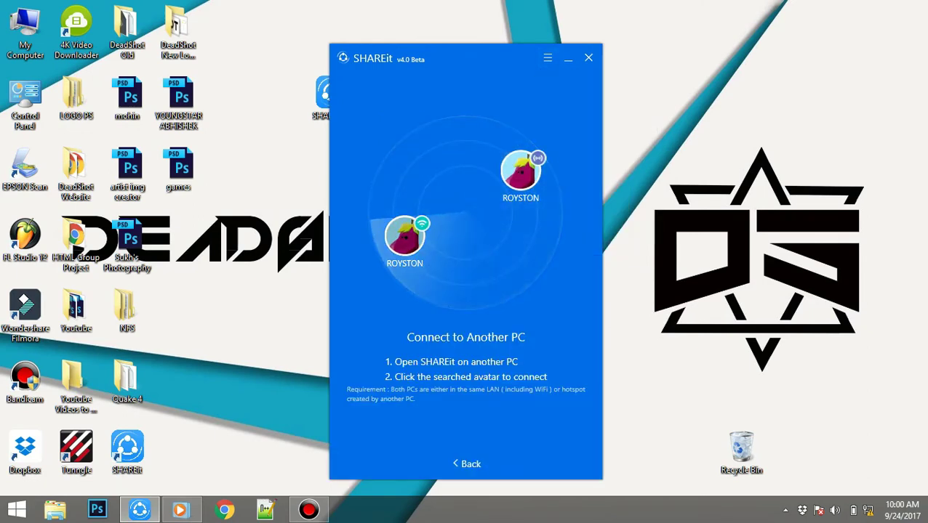
left_click(404, 236)
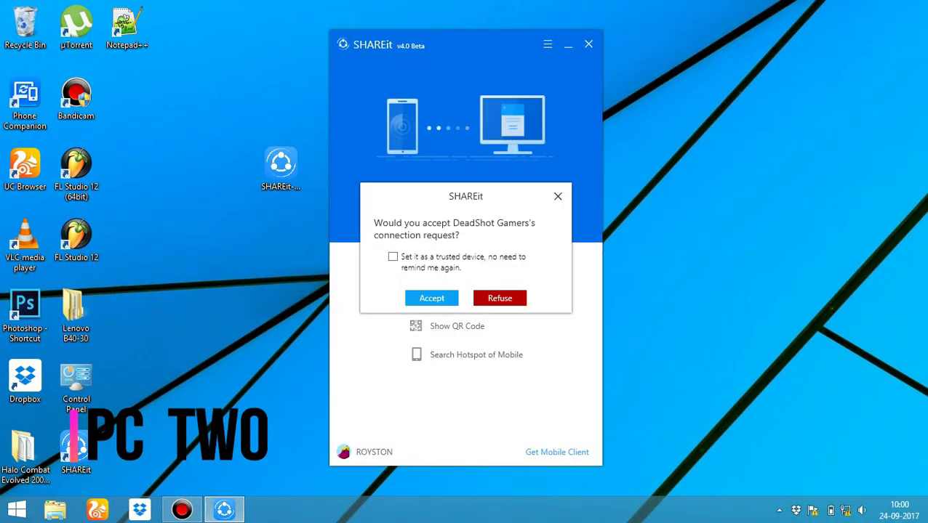
left_click(393, 257)
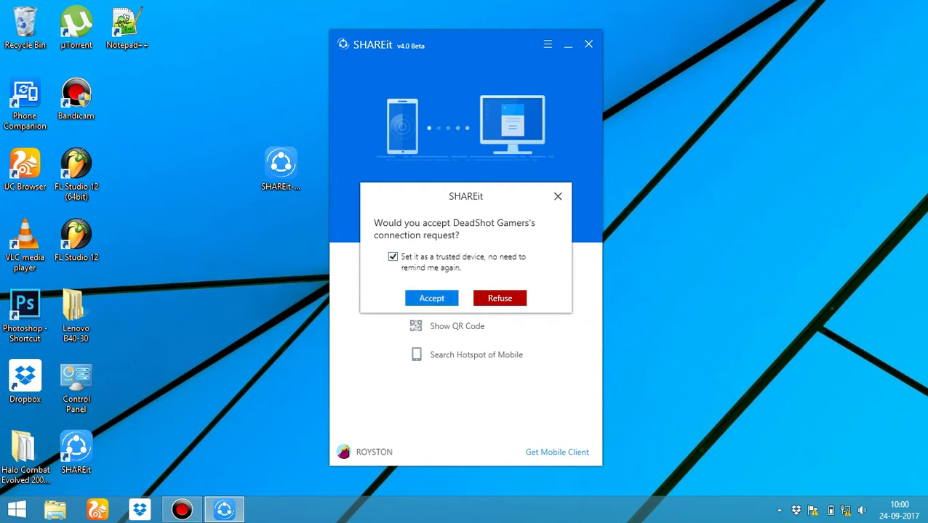
left_click(431, 298)
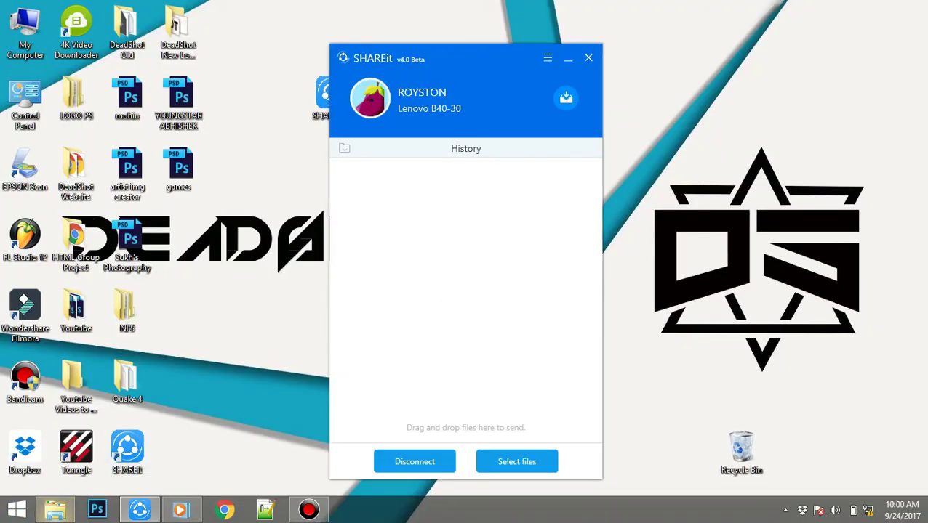
Browse to the Document folder on Local Disk (D:) in File Explorer.
key("super+e")
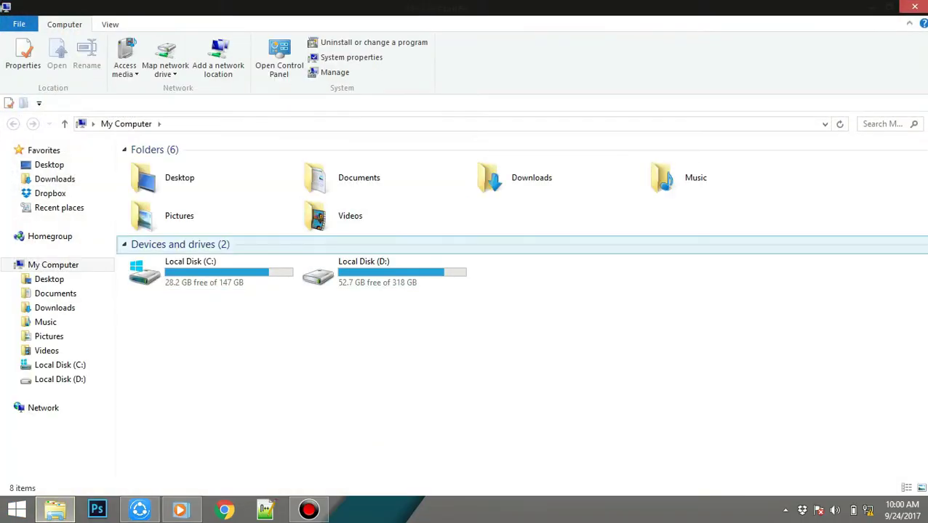
double_click(385, 272)
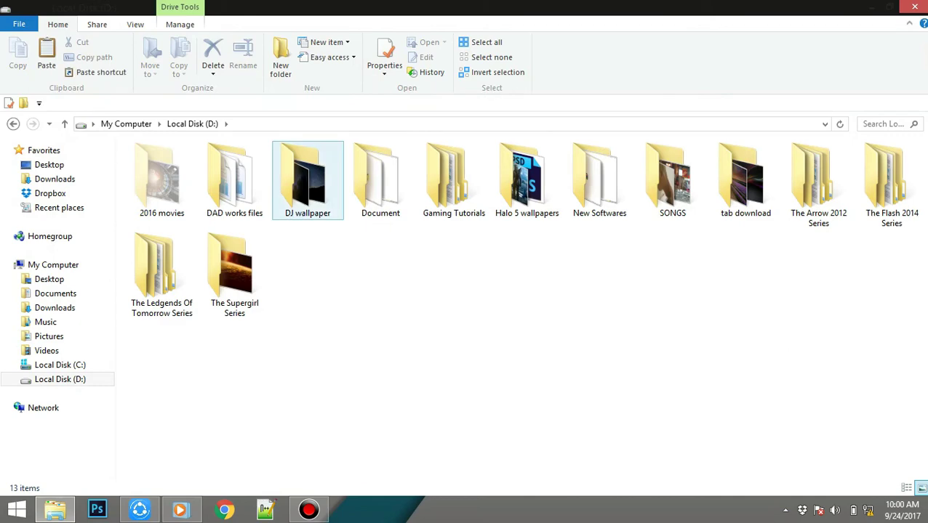
key("Right")
key("Return")
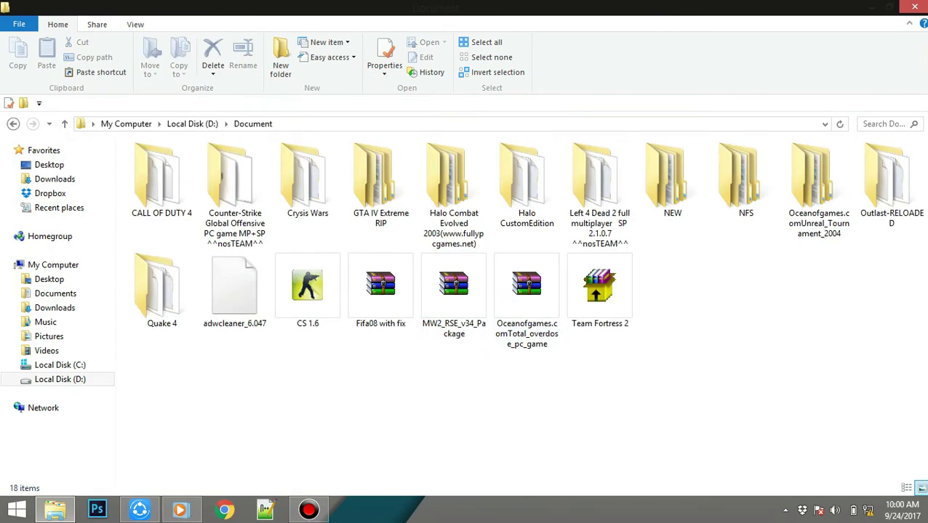
Drag the Halo Combat Evolved folder into SHAREit to send it to ROYSTON.
key("alt+Tab")
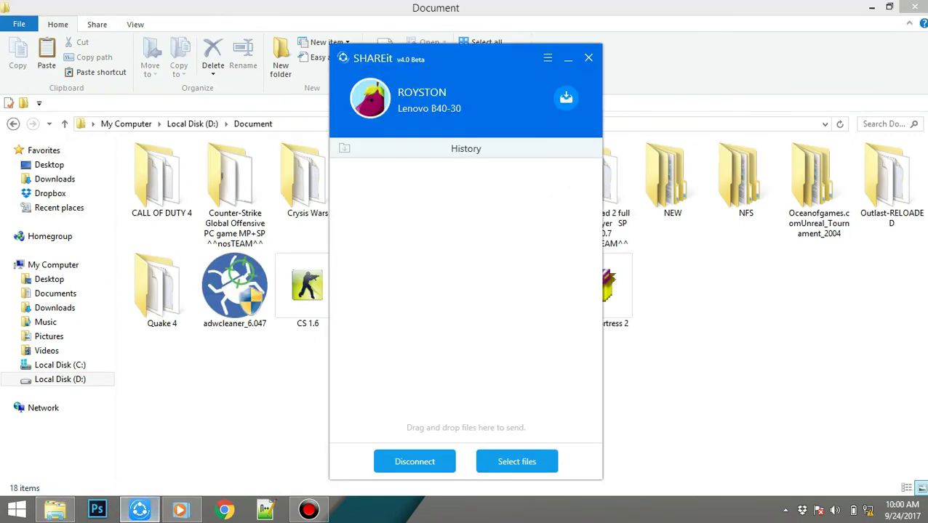
left_click_drag(290, 56, 272, 56)
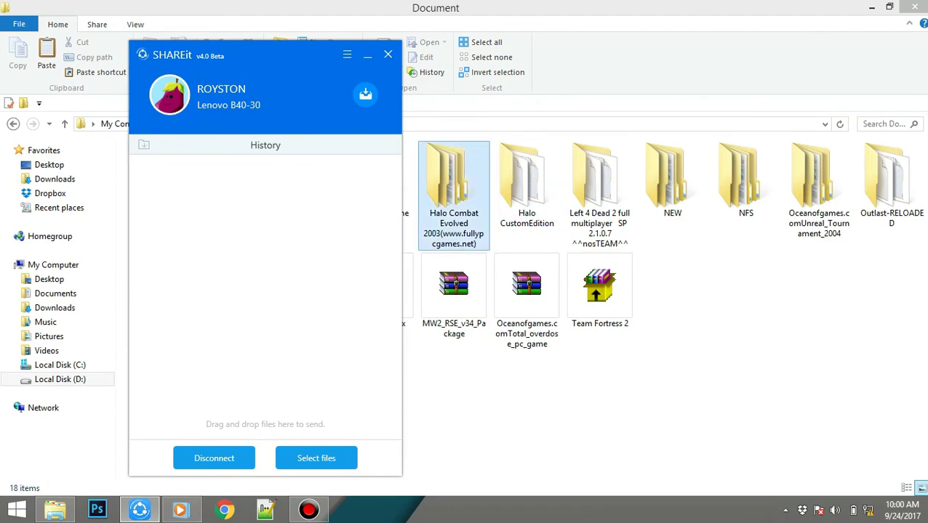
left_click_drag(453, 189, 266, 291)
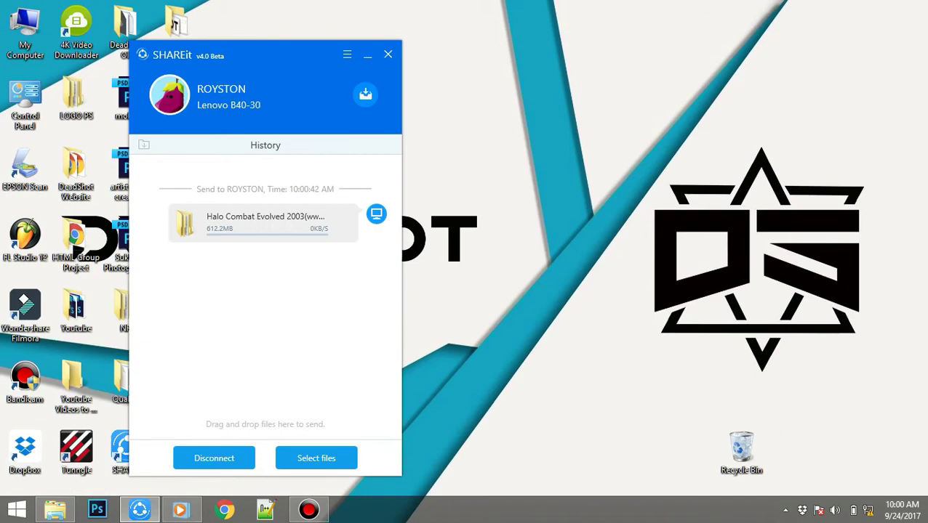